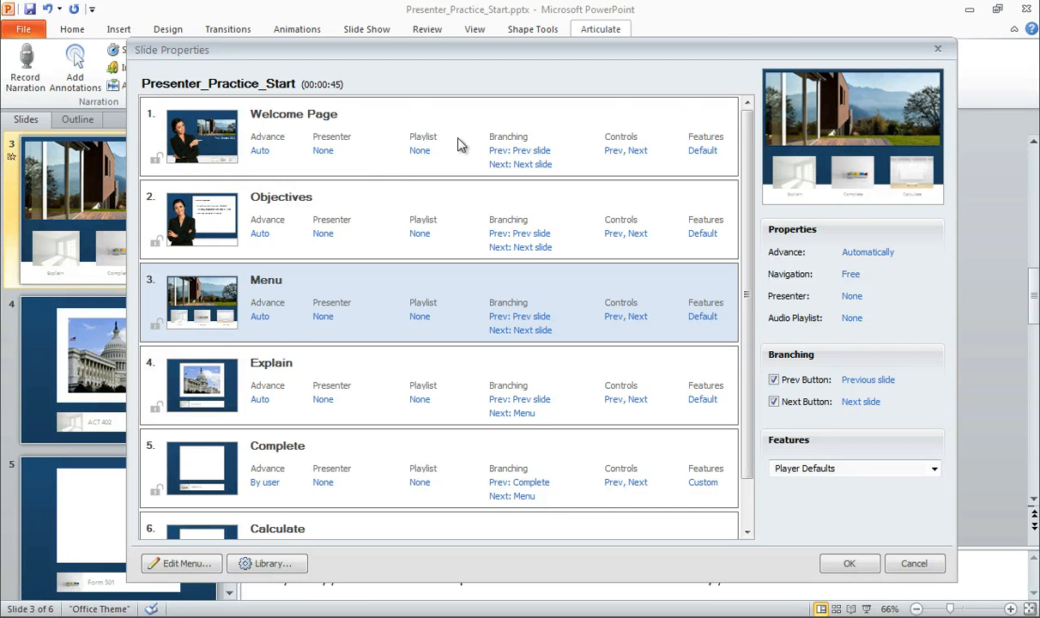
# Switch the Welcome Page slide's advance setting to By user and back to automatic
pyautogui.click(260, 151)
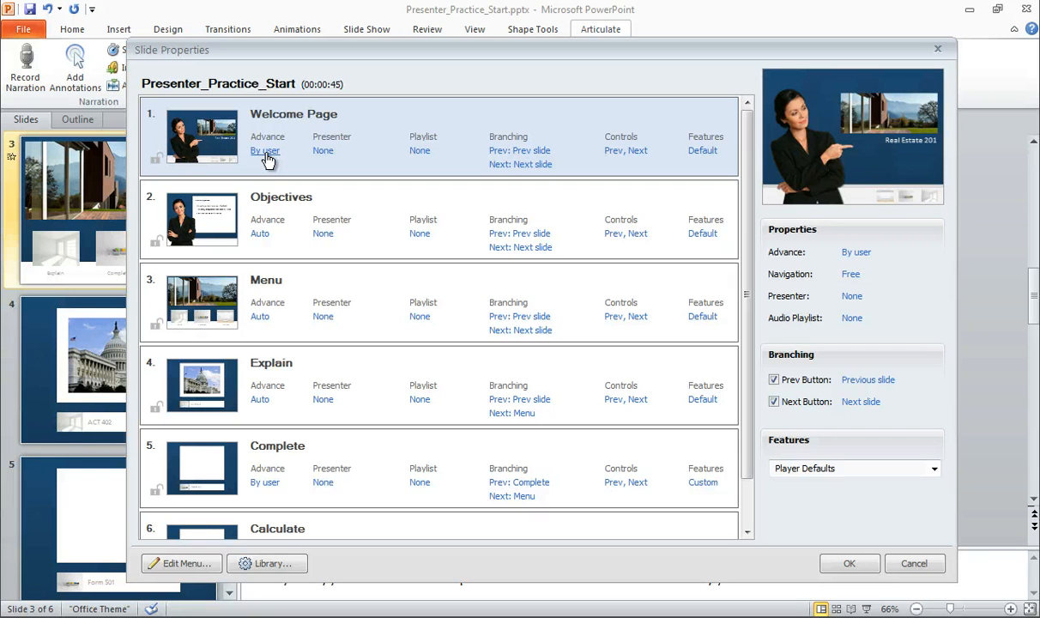
pyautogui.click(264, 151)
# Examine the presenter, playlist and next-slide branching choices offered for the Welcome Page slide
pyautogui.click(324, 155)
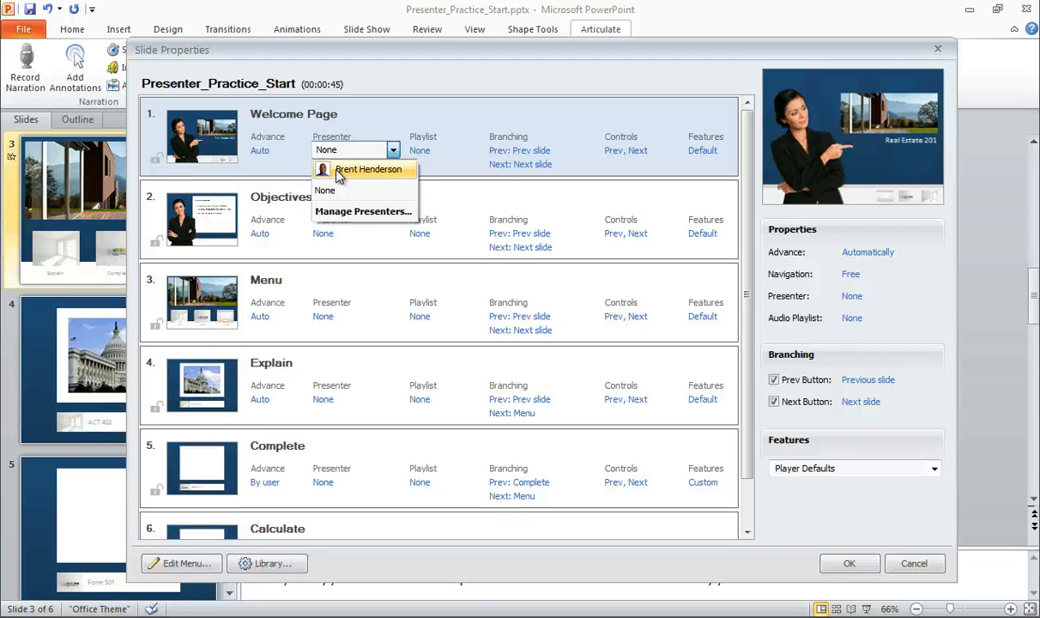
pyautogui.click(361, 122)
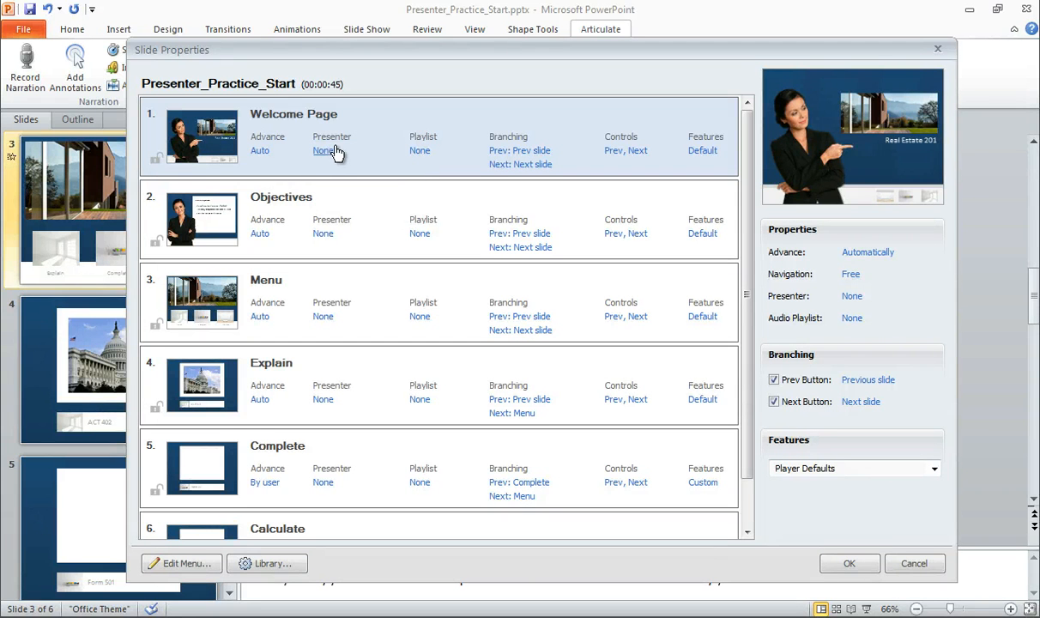
pyautogui.click(421, 151)
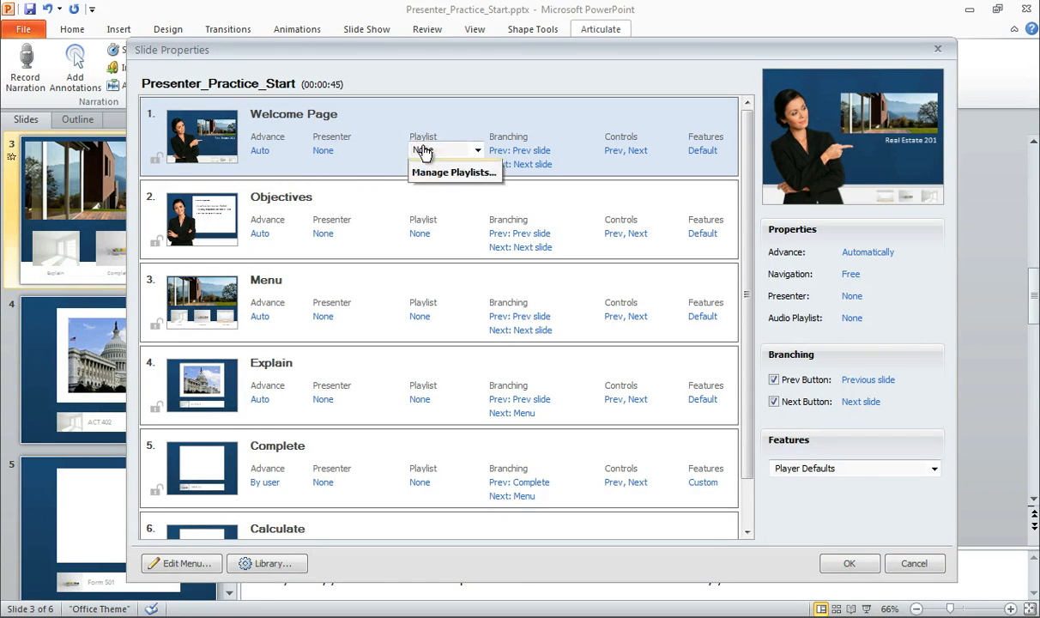
pyautogui.click(398, 157)
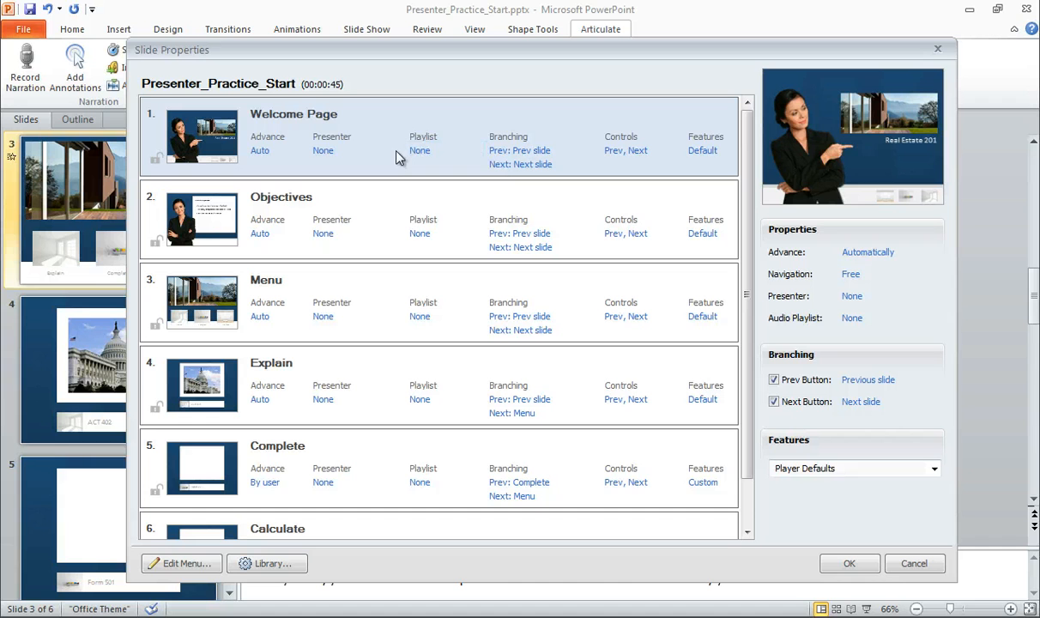
pyautogui.click(518, 167)
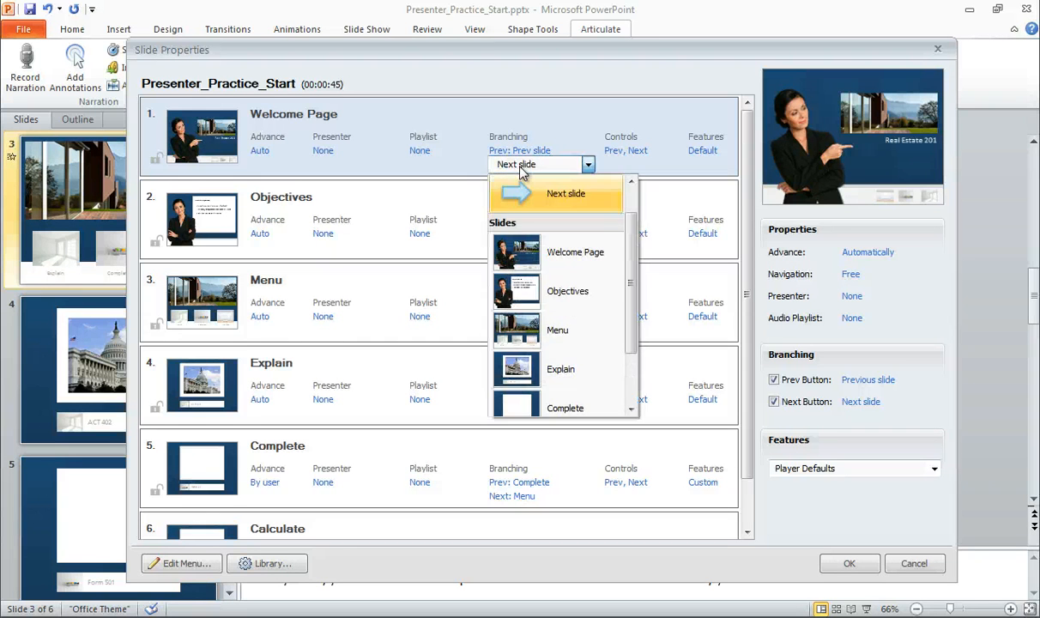
pyautogui.moveTo(628, 266); pyautogui.dragTo(630, 193)
pyautogui.click(568, 120)
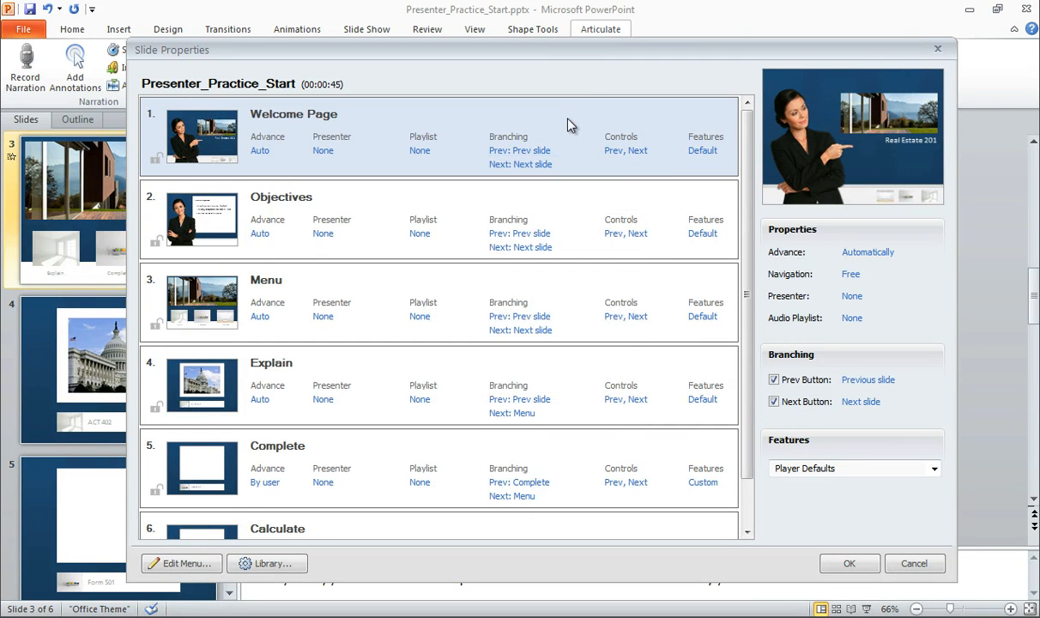
# Disable the Previous and Next controls on the Welcome Page slide, and re-enable both
pyautogui.click(630, 154)
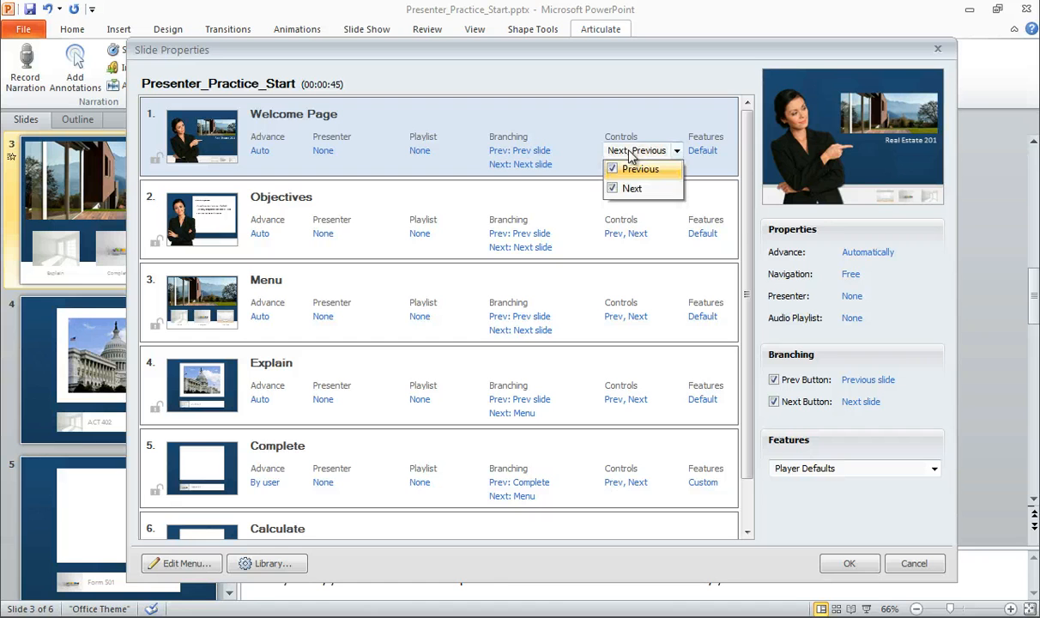
pyautogui.click(611, 169)
pyautogui.click(612, 189)
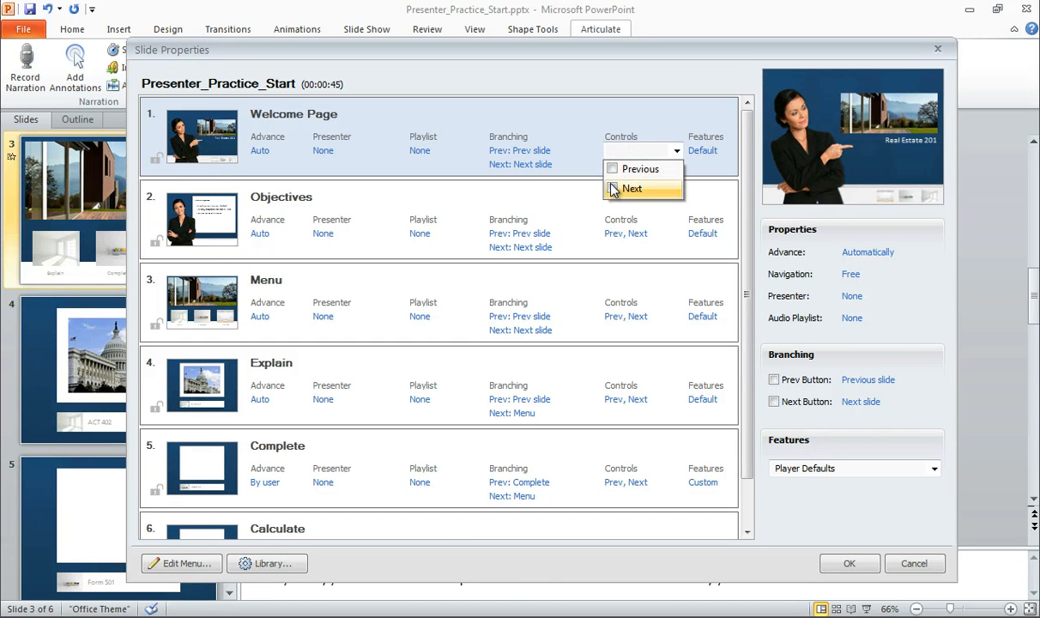
pyautogui.click(618, 153)
pyautogui.click(615, 154)
pyautogui.click(611, 171)
pyautogui.click(613, 189)
pyautogui.click(579, 143)
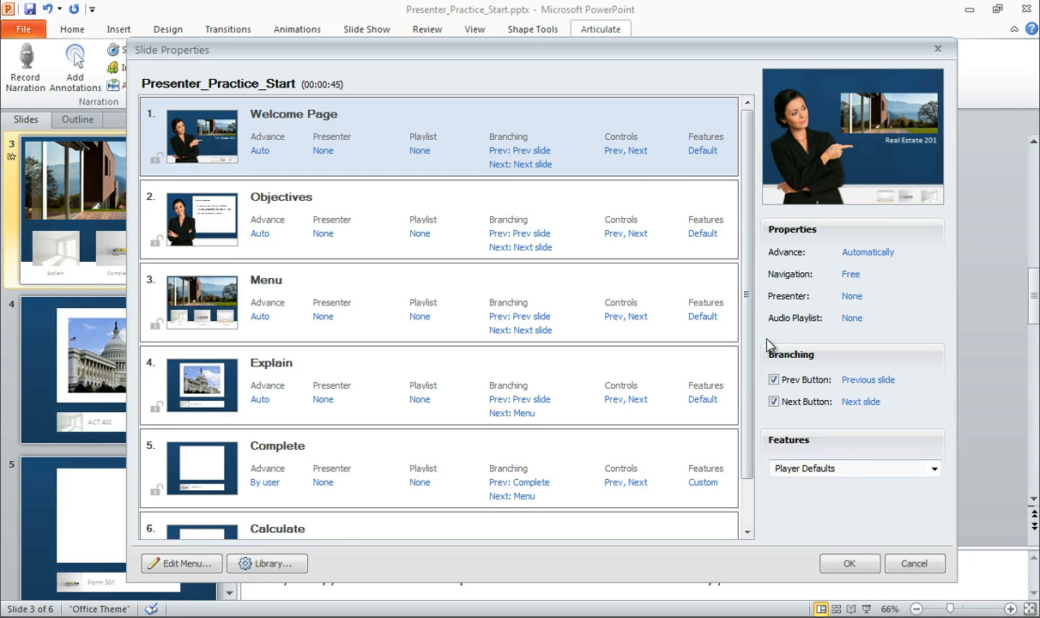
# Try custom player features for the Welcome Page slide, and discard the slide property changes
pyautogui.click(934, 468)
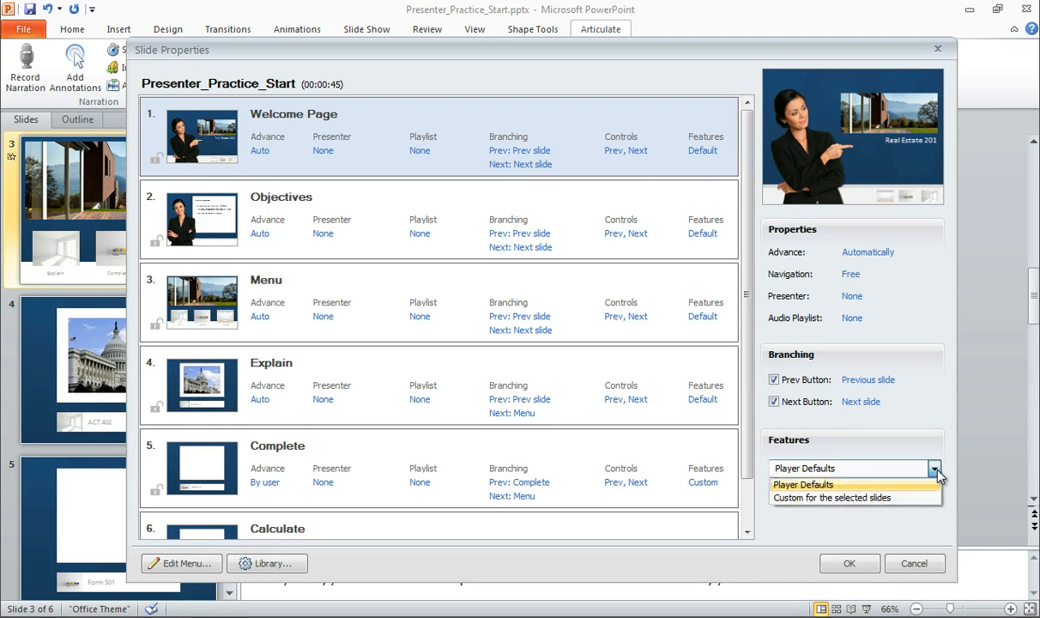
pyautogui.click(866, 492)
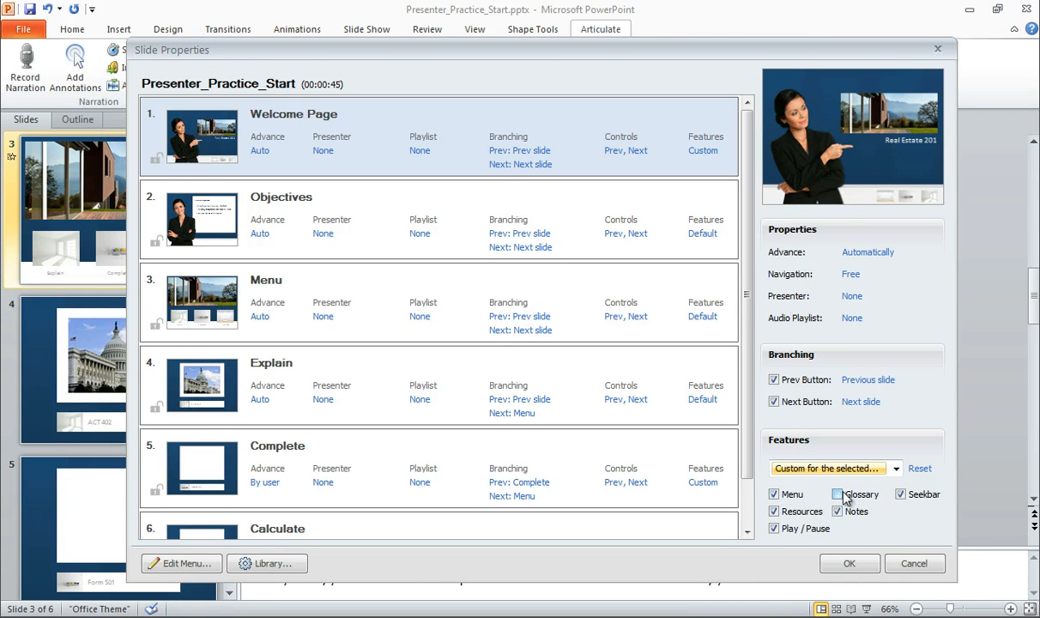
pyautogui.click(913, 567)
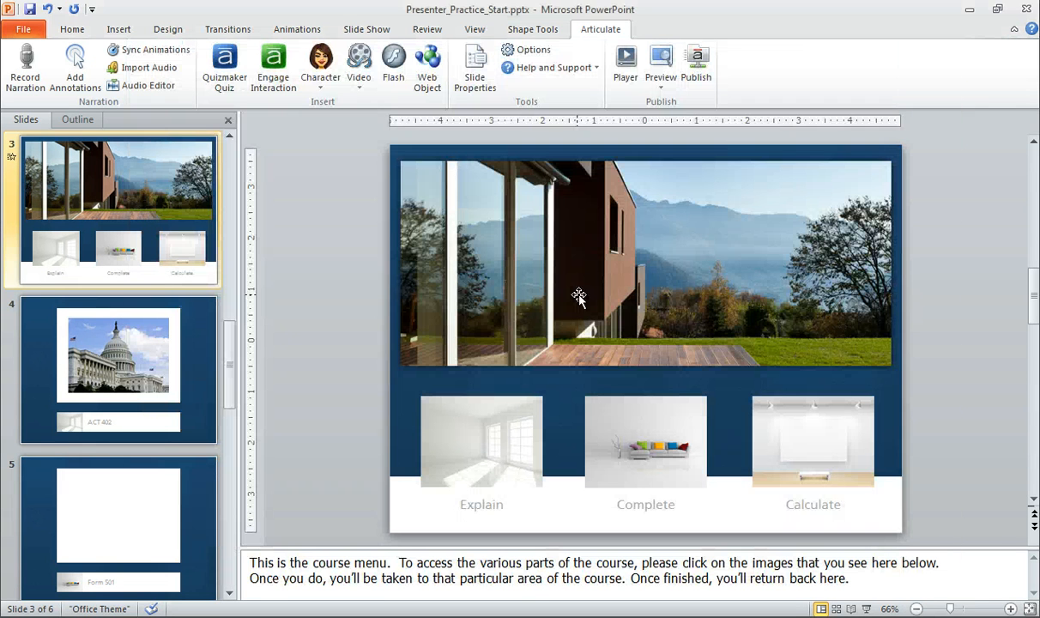
# Reopen the slide properties and review the branching destinations available for the Explain slide's Next button
pyautogui.click(477, 83)
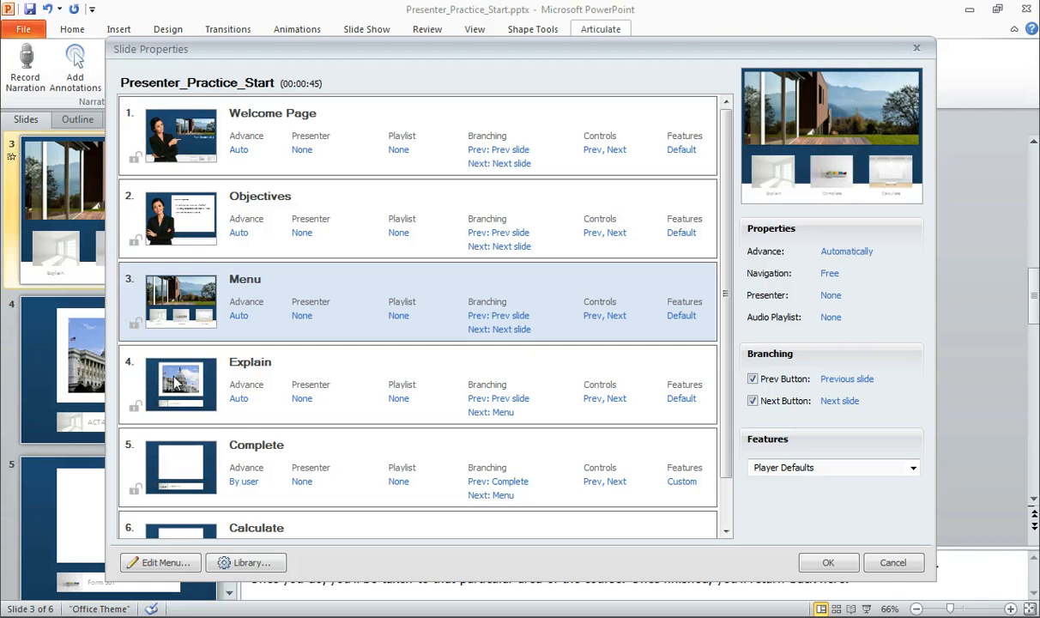
pyautogui.click(490, 414)
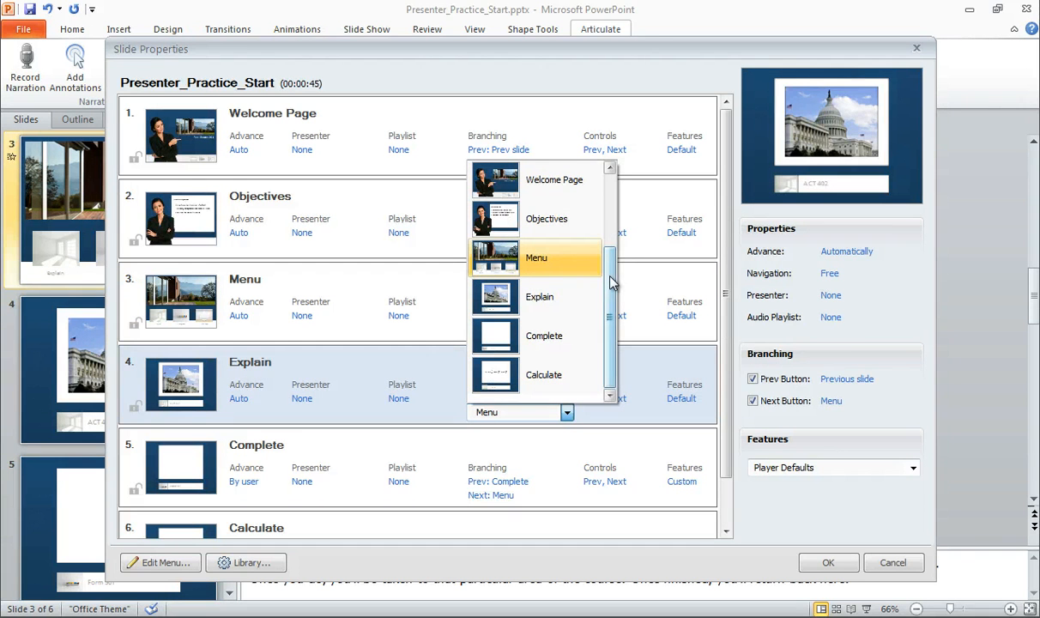
pyautogui.moveTo(612, 283); pyautogui.dragTo(609, 187)
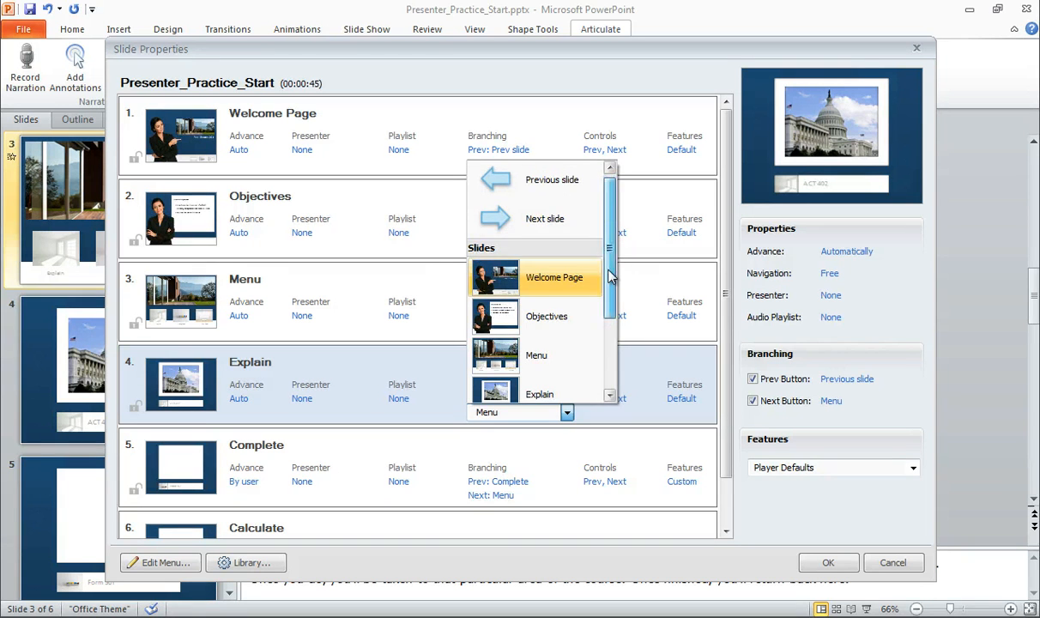
pyautogui.moveTo(612, 278); pyautogui.dragTo(608, 321)
pyautogui.click(549, 206)
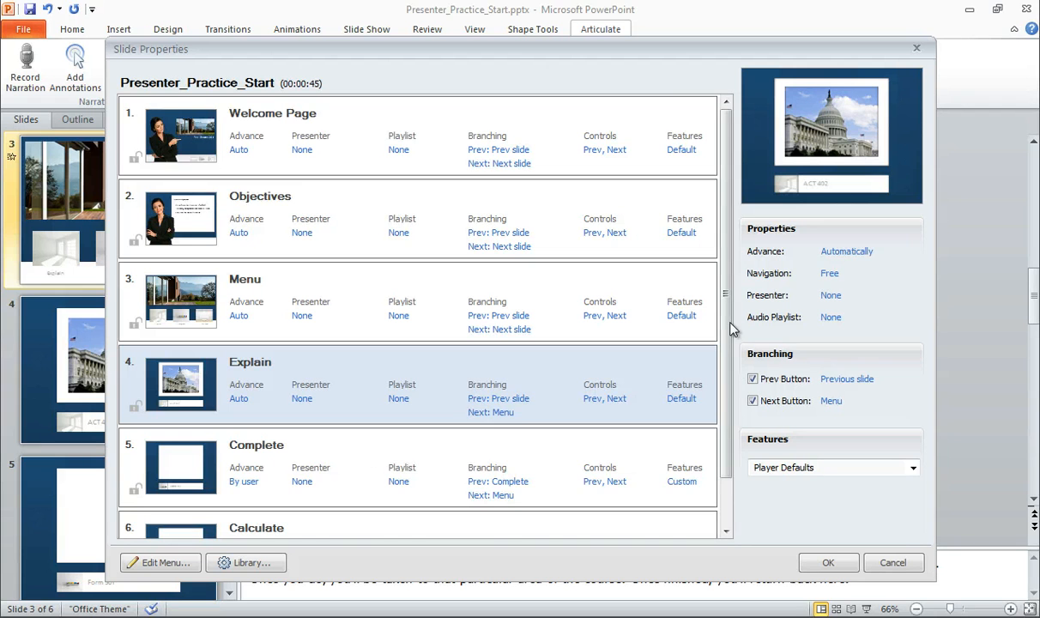
# Set the Explain slide's Next button to branch to the Menu slide and accept the slide properties
pyautogui.scroll(-2, 424, 385)
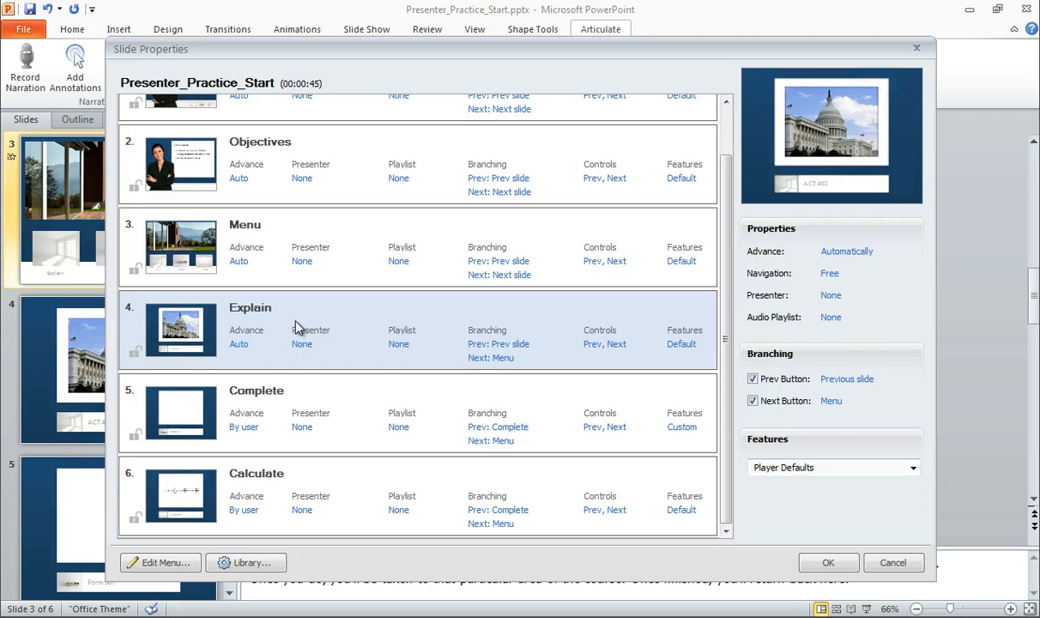
pyautogui.click(486, 359)
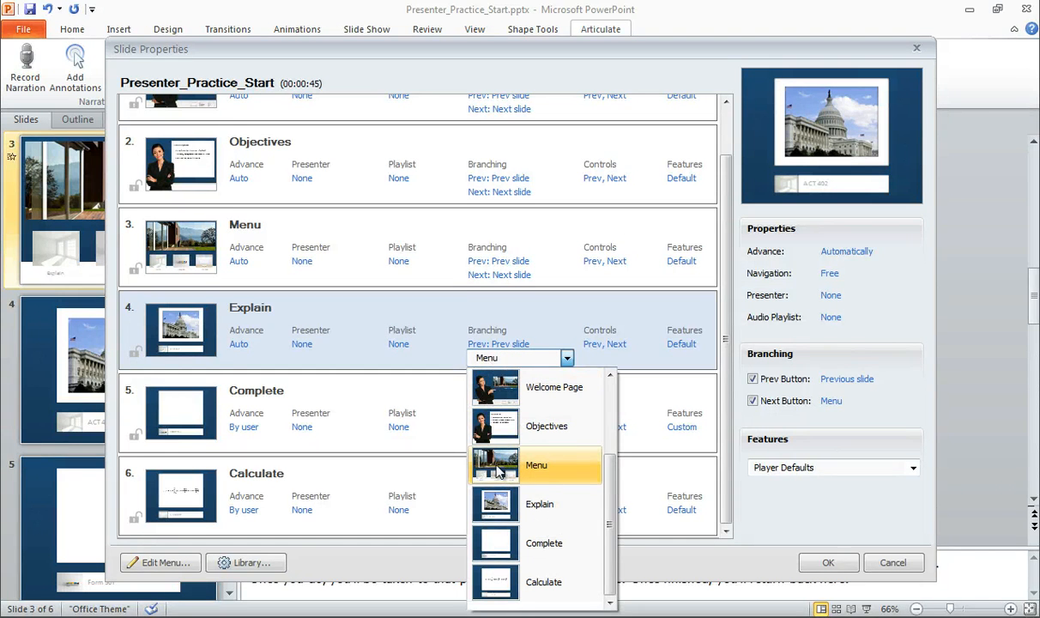
pyautogui.click(533, 470)
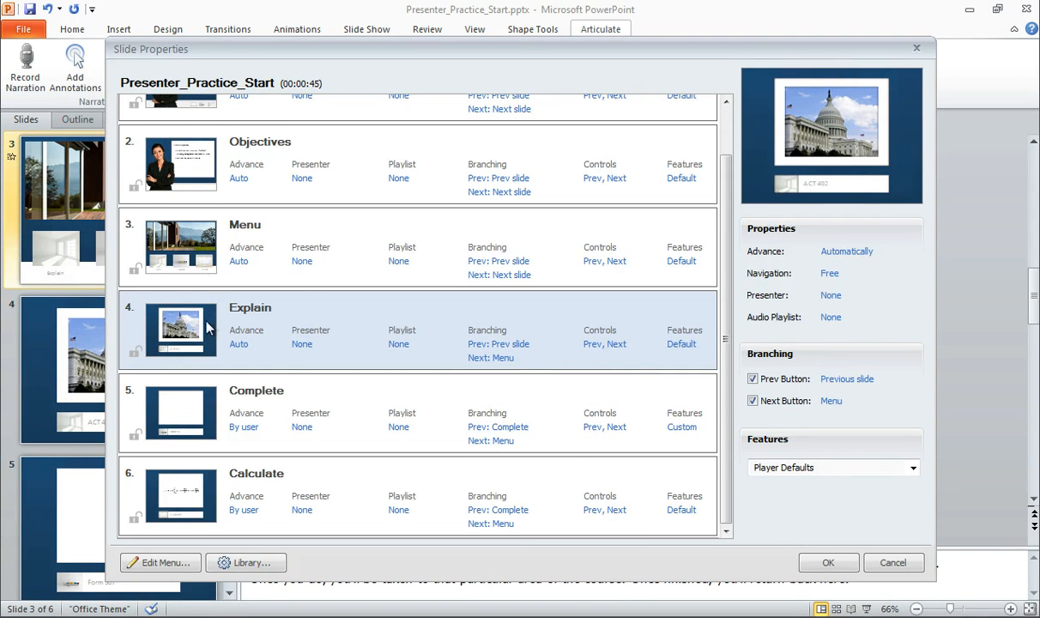
pyautogui.click(492, 359)
pyautogui.click(487, 360)
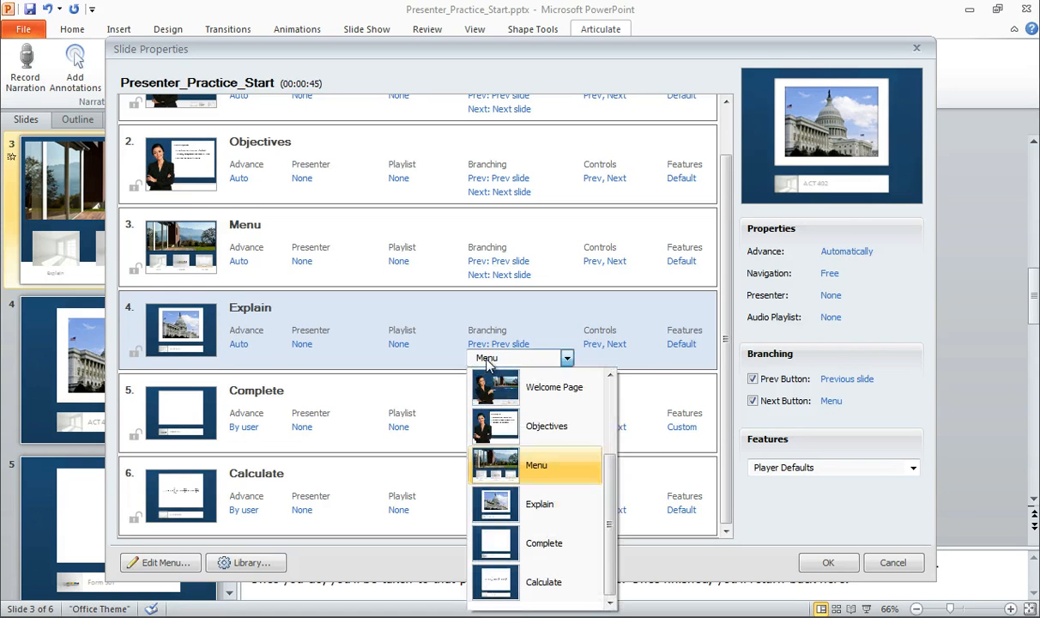
pyautogui.click(483, 457)
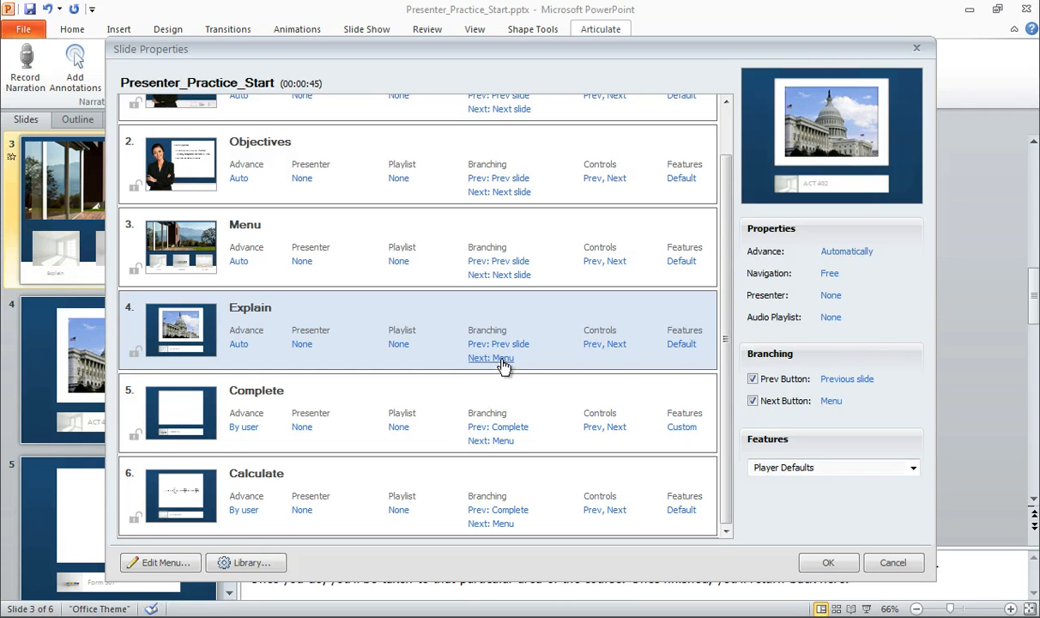
pyautogui.click(243, 226)
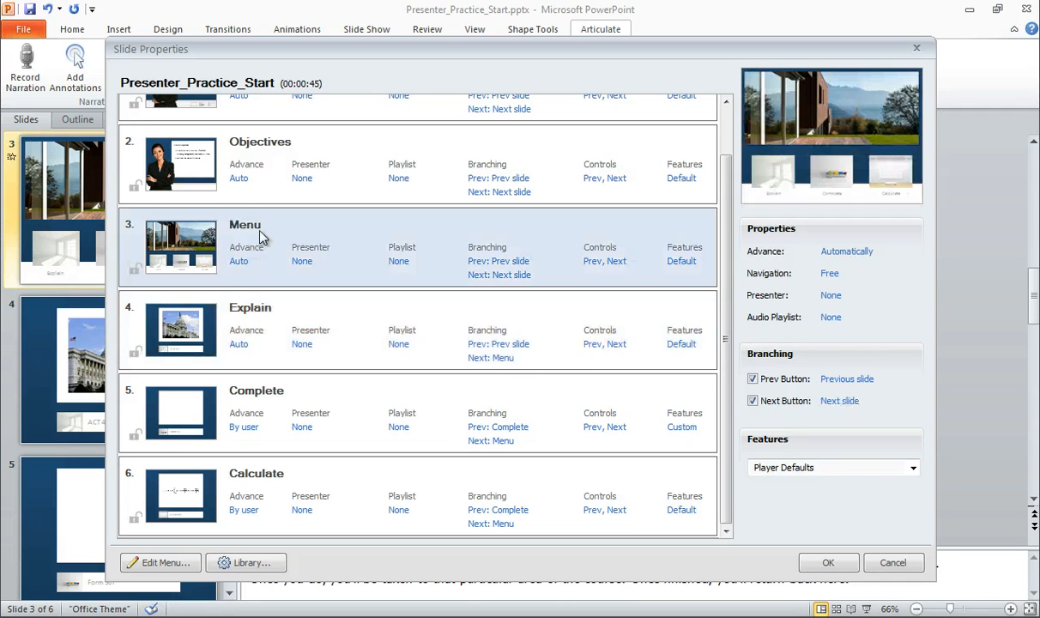
pyautogui.click(829, 563)
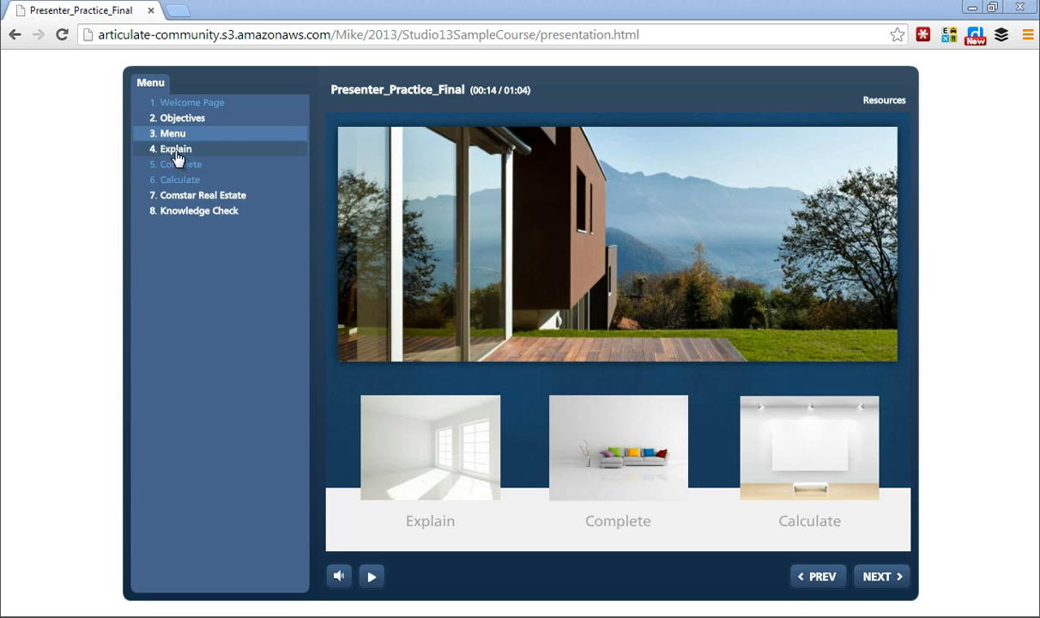
# Switch to the published course in Chrome and test the Explain slide's Next branching from the course menu, pausing the slide's playback
pyautogui.click(436, 451)
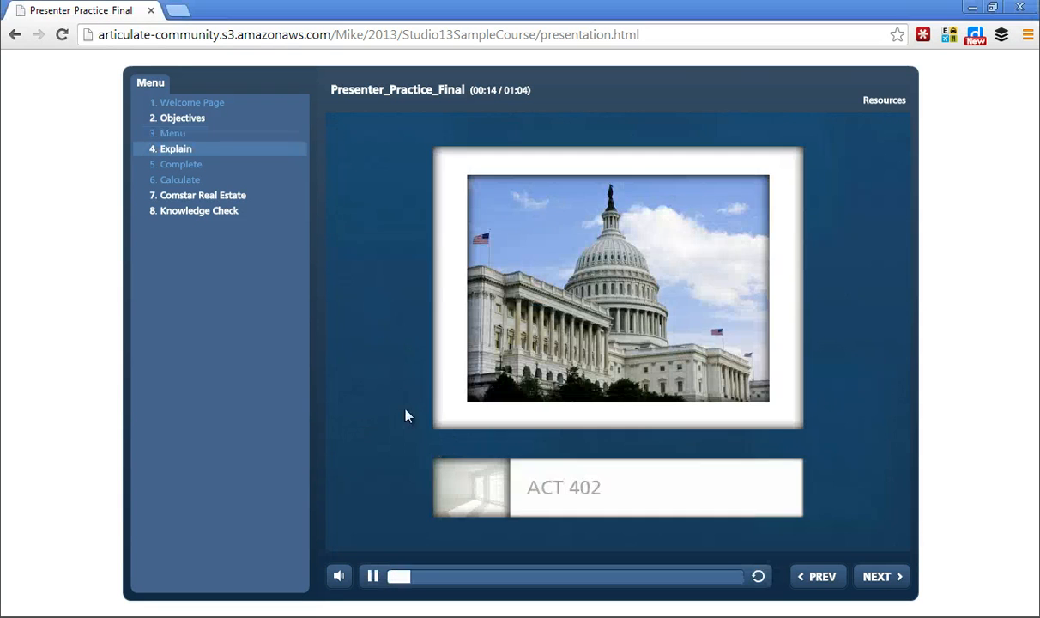
pyautogui.click(372, 577)
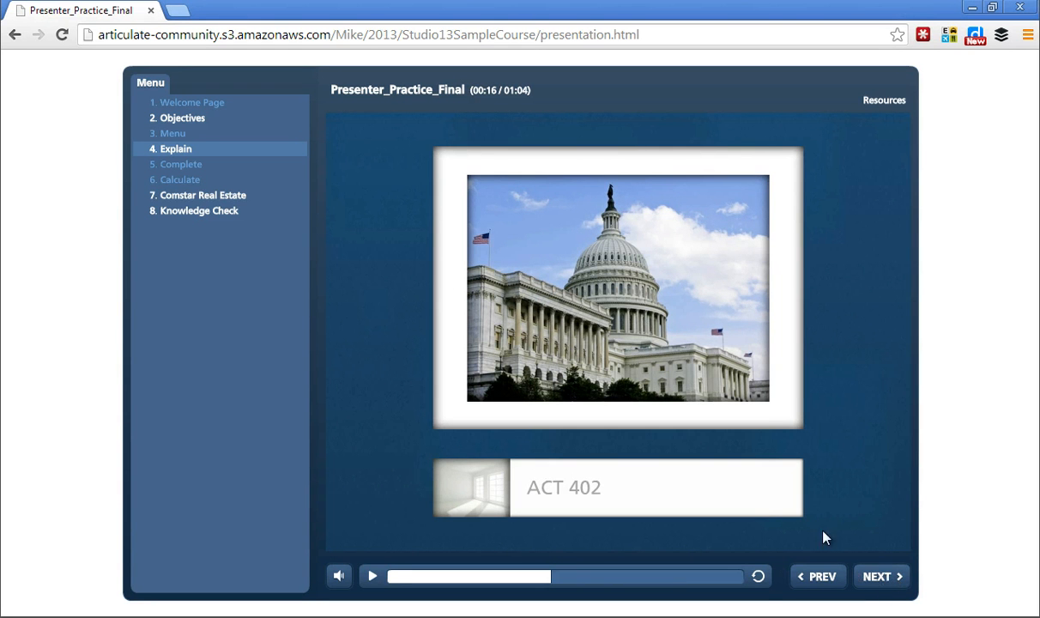
pyautogui.click(880, 577)
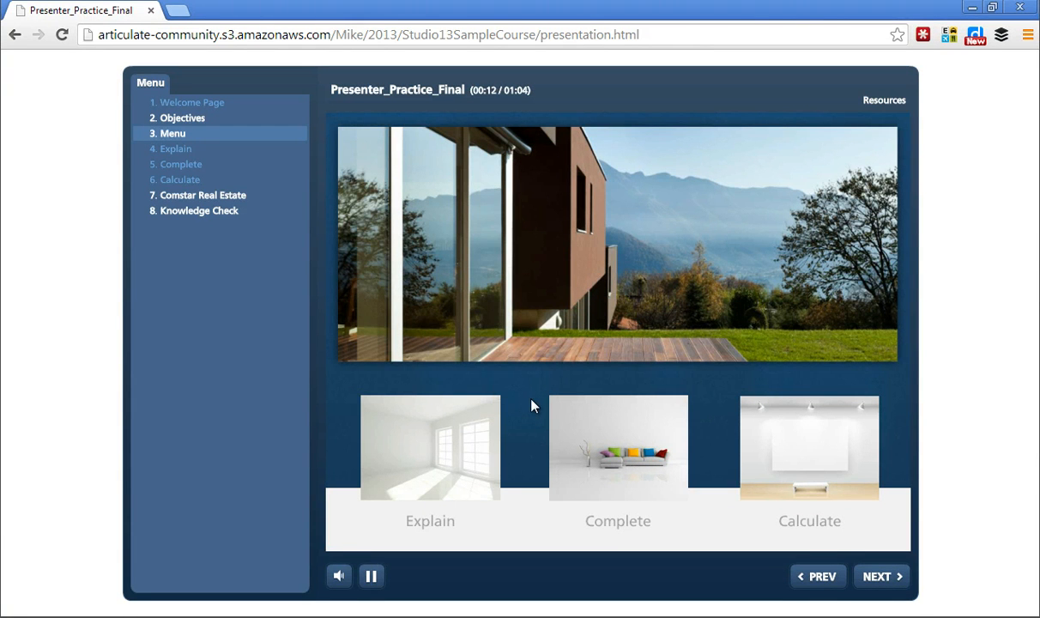
# Test the Next branching of the Complete and Calculate slides, opening each from the course menu slide
pyautogui.click(635, 467)
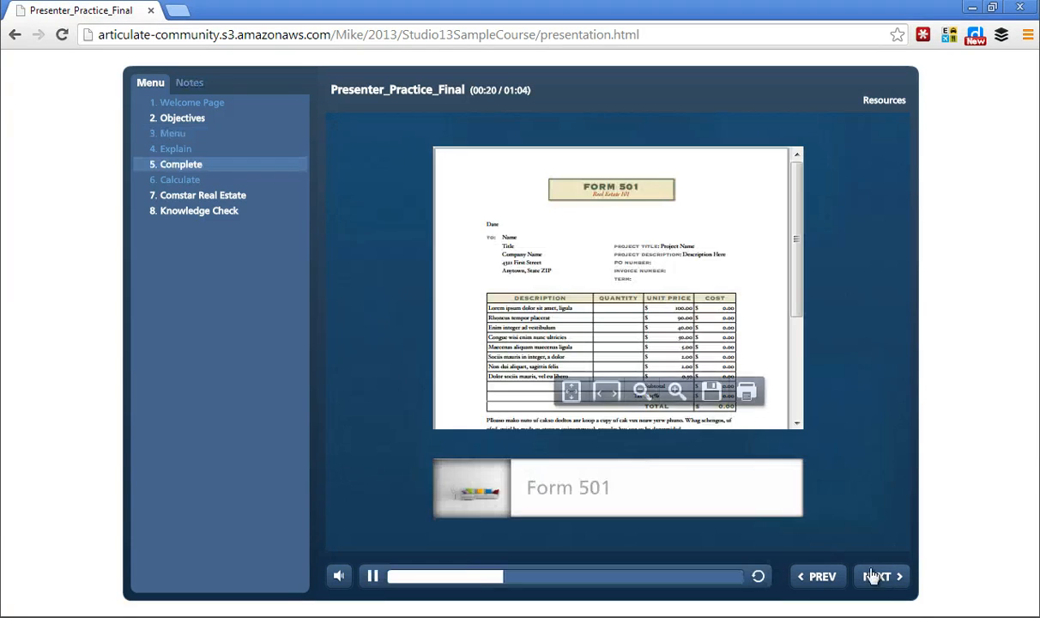
pyautogui.click(875, 577)
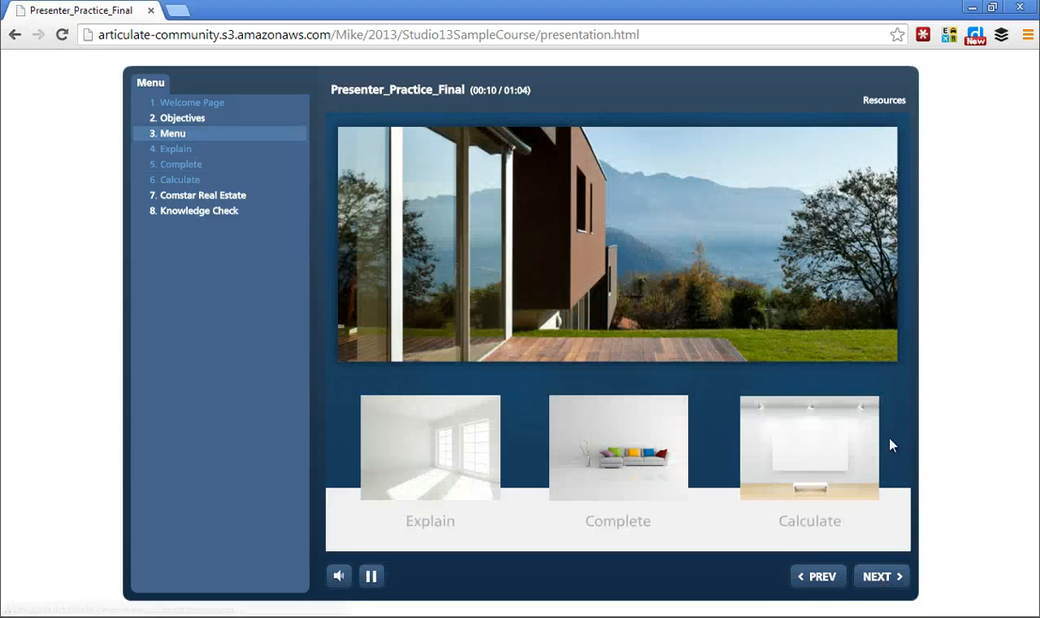
pyautogui.click(805, 453)
pyautogui.click(876, 575)
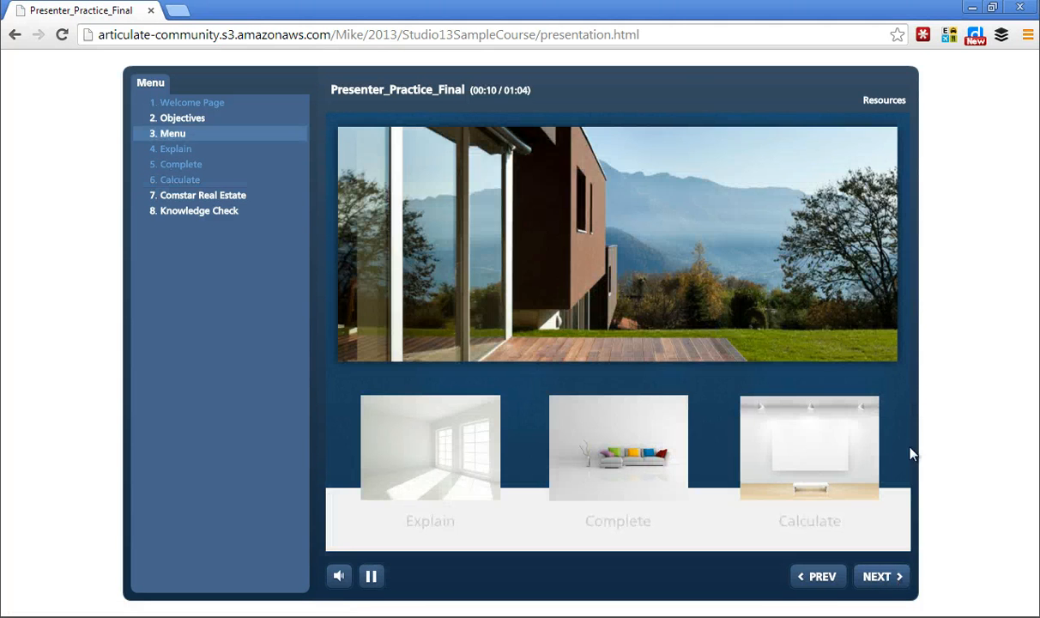